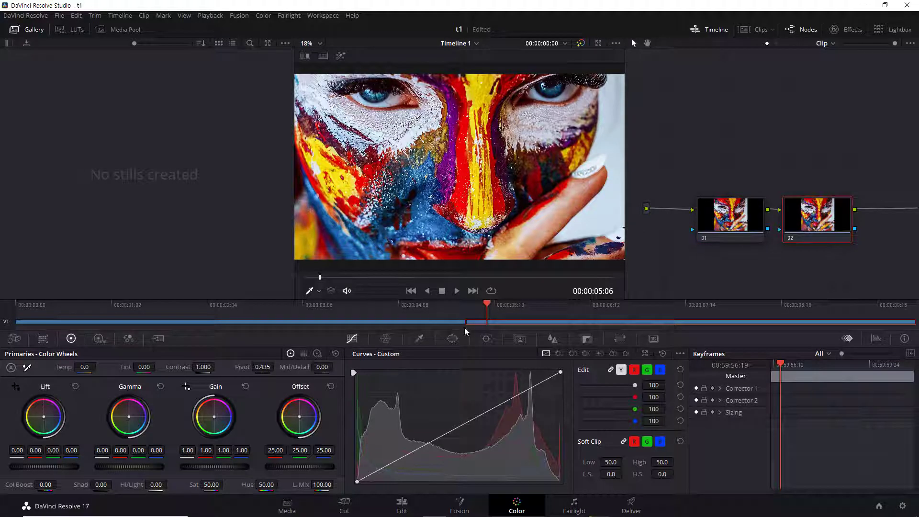
Sample the yellow face paint on node 02 with the Qualifier in RGB mode.
{"action": "left_click", "coordinate": [418, 338]}
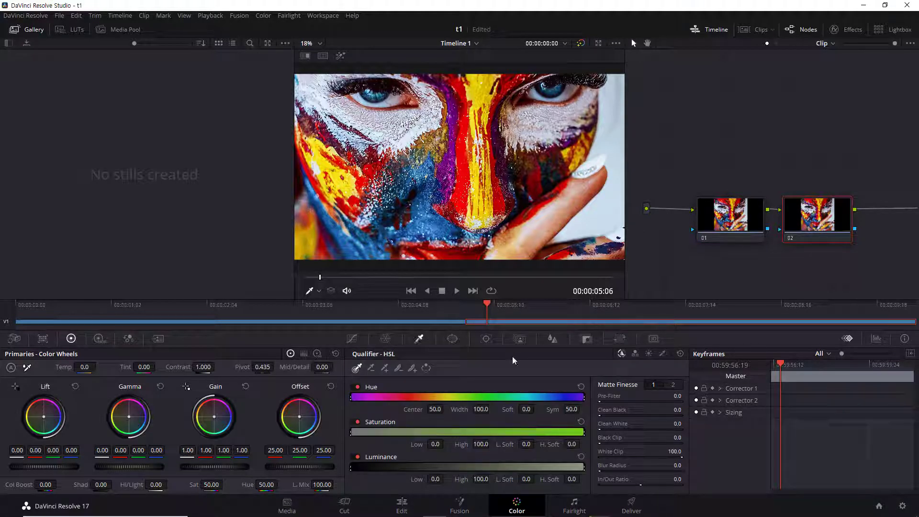
{"action": "left_click", "coordinate": [634, 355]}
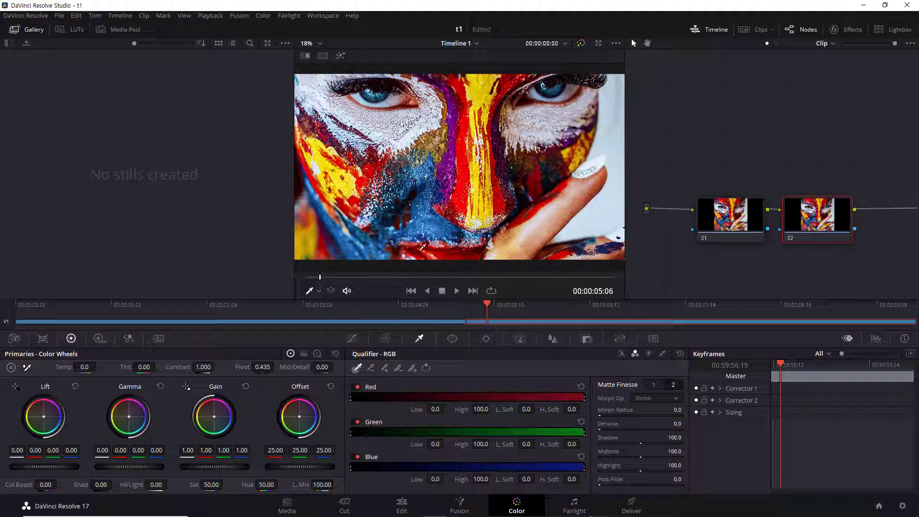
{"action": "left_click", "coordinate": [353, 181]}
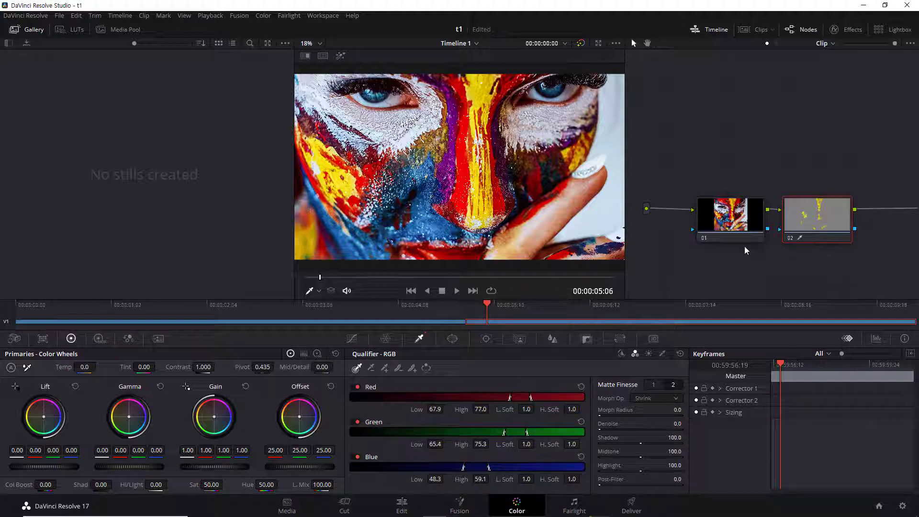
Check the yellow selection using the Highlight view in colour and in black and white, and return to the normal image.
{"action": "key", "text": "shift+h"}
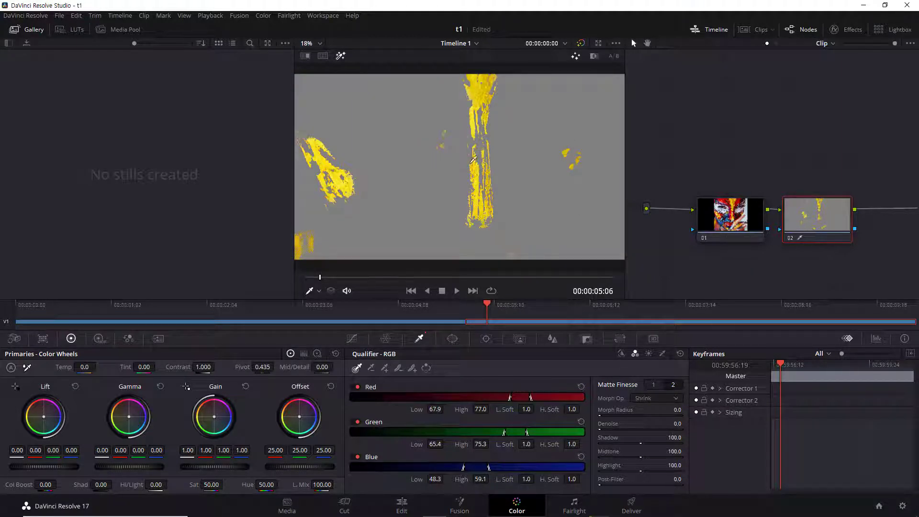
{"action": "key", "text": "shift+h"}
{"action": "key", "text": "shift+h"}
{"action": "left_click", "coordinate": [593, 57]}
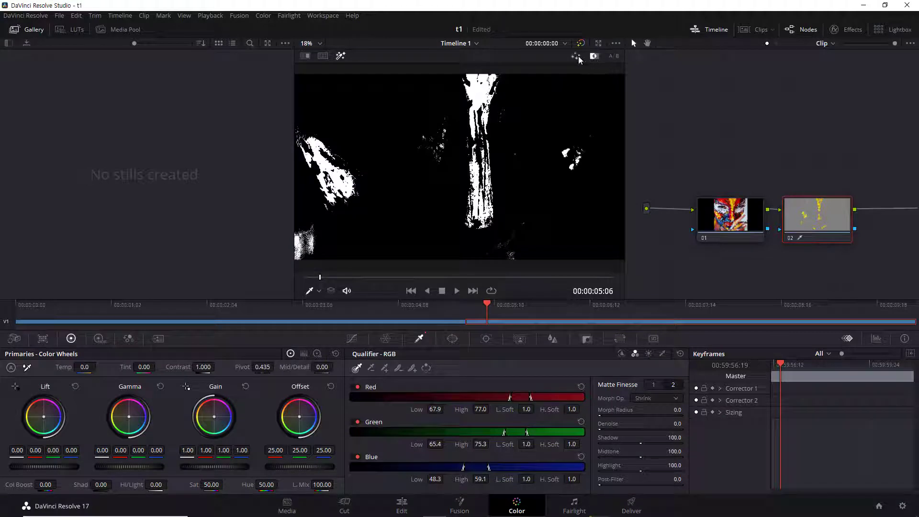
{"action": "left_click", "coordinate": [576, 56]}
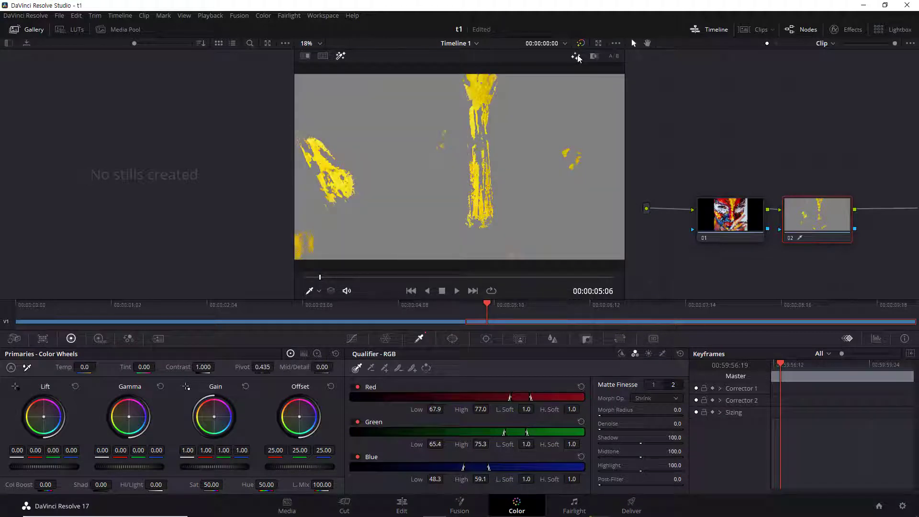
{"action": "left_click", "coordinate": [340, 56]}
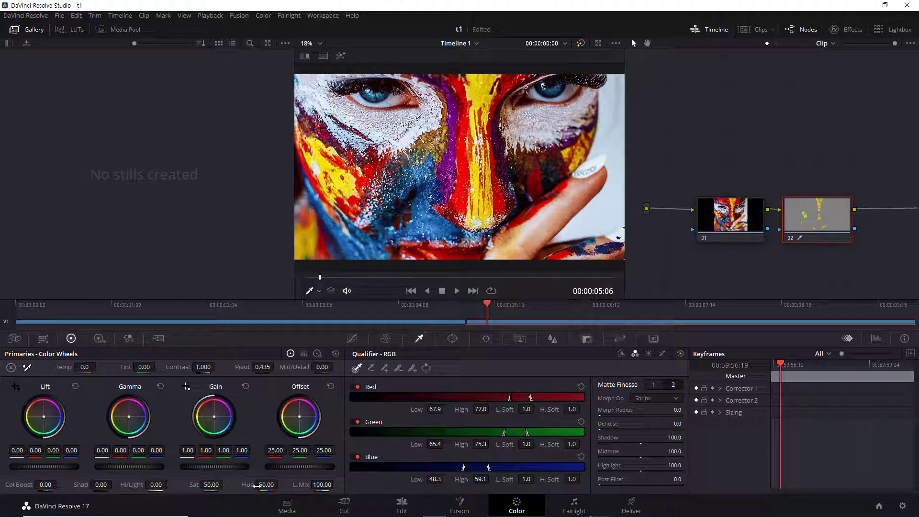
Set the selected paint's Hue to 16.00 and add the pale yellow patches left on the cheek to the qualifier selection.
{"action": "left_click_drag", "start_coordinate": [246, 484], "coordinate": [281, 484]}
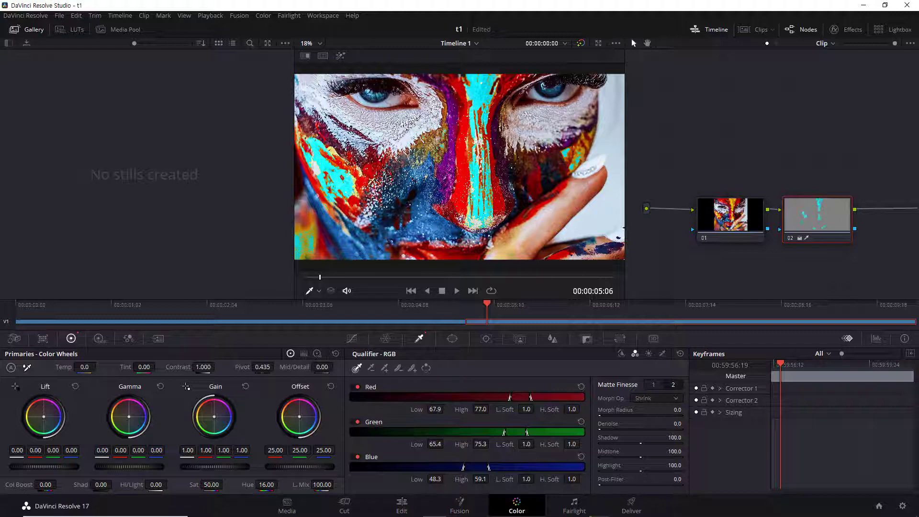
{"action": "scroll", "coordinate": [340, 190], "scroll_direction": "up", "scroll_amount": 3}
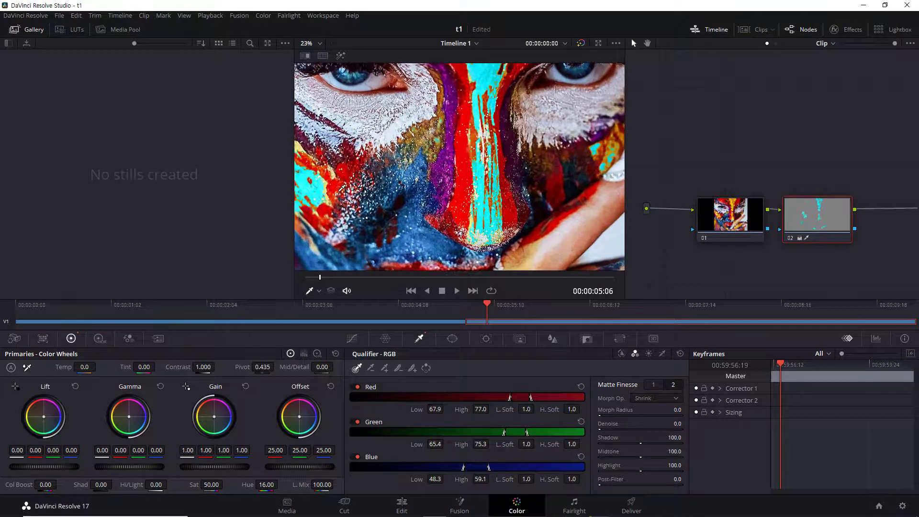
{"action": "scroll", "coordinate": [532, 230], "scroll_direction": "up", "scroll_amount": 5}
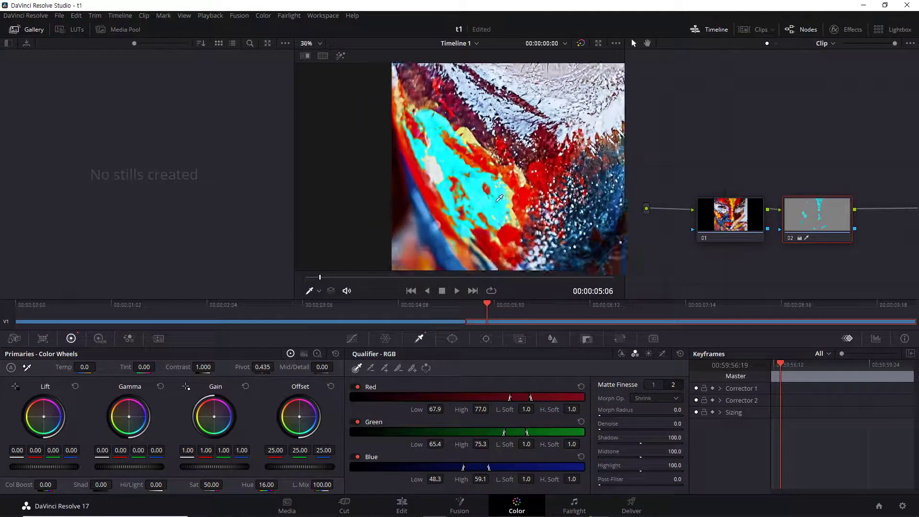
{"action": "left_click_drag", "start_coordinate": [532, 230], "coordinate": [466, 212]}
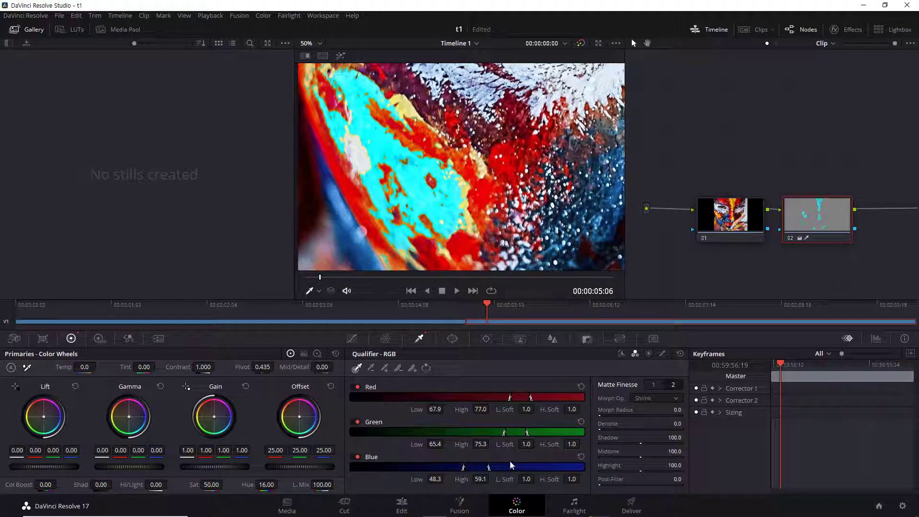
{"action": "left_click", "coordinate": [386, 369]}
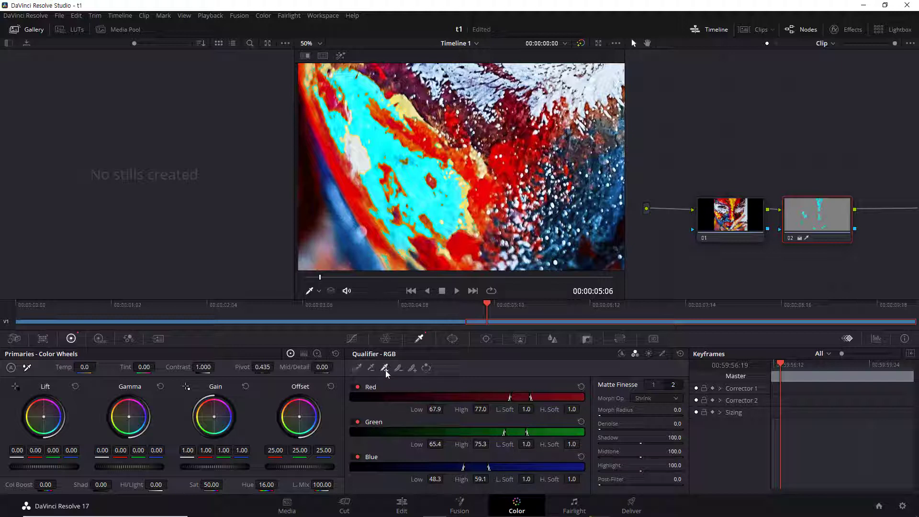
{"action": "left_click", "coordinate": [470, 211]}
{"action": "left_click", "coordinate": [415, 109]}
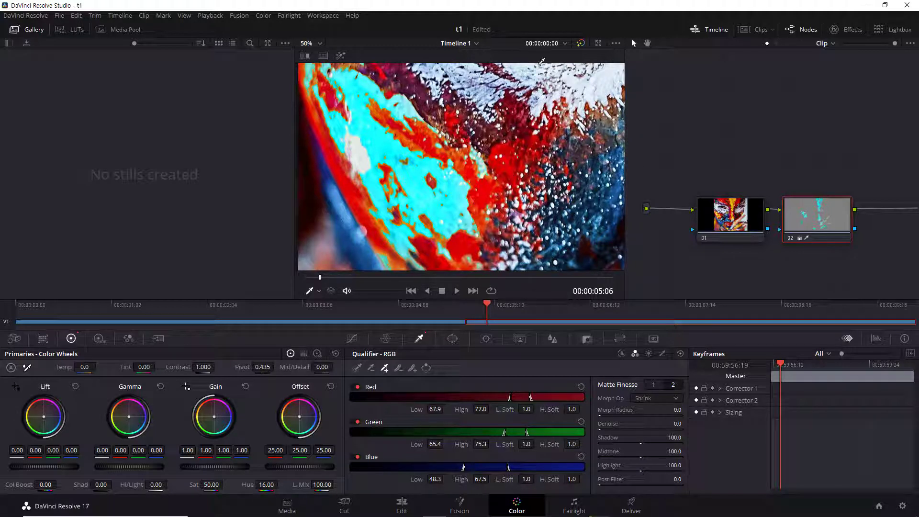
Set the red channel's H. Soft to 0.6 while checking the black-and-white matte, and return to the colour highlight.
{"action": "left_click", "coordinate": [342, 55]}
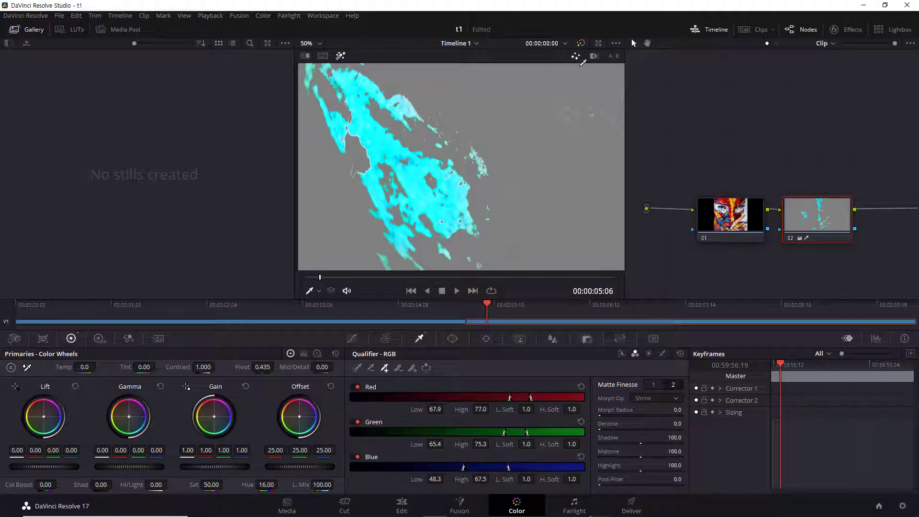
{"action": "left_click", "coordinate": [593, 56]}
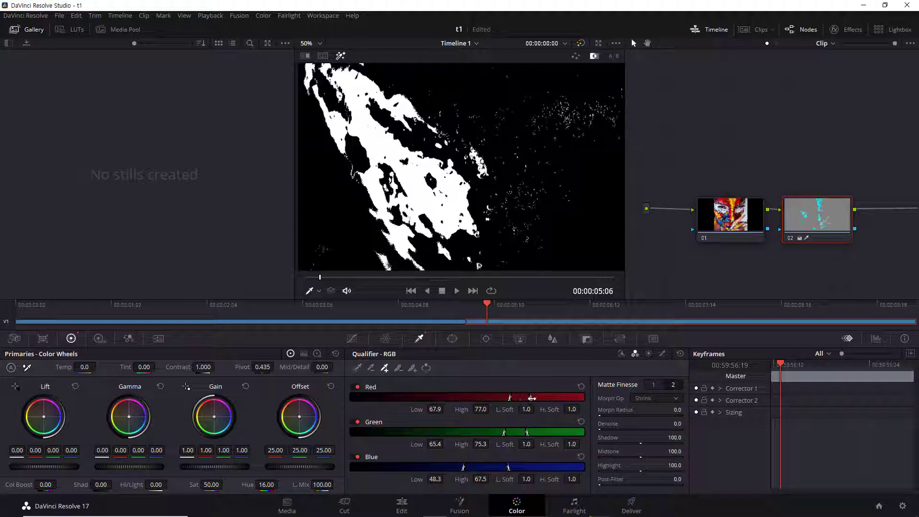
{"action": "left_click_drag", "start_coordinate": [530, 398], "coordinate": [545, 398]}
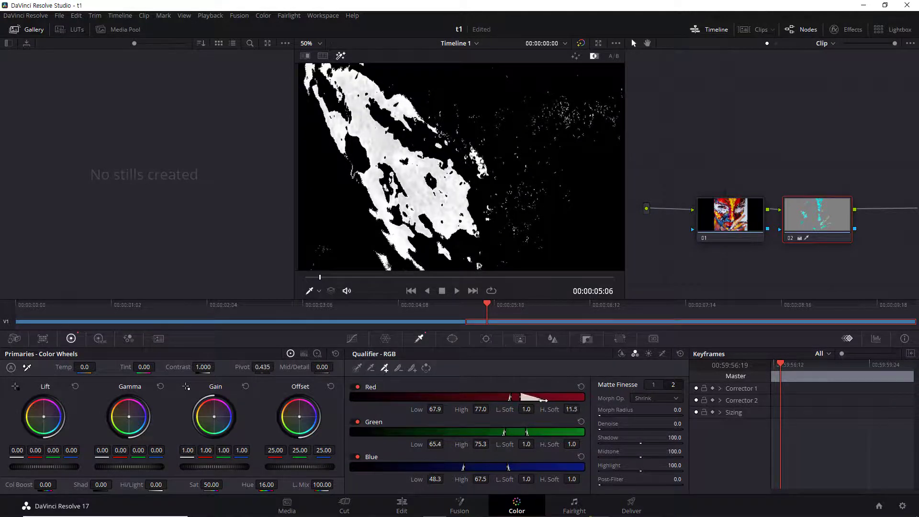
{"action": "key", "text": "ctrl+z"}
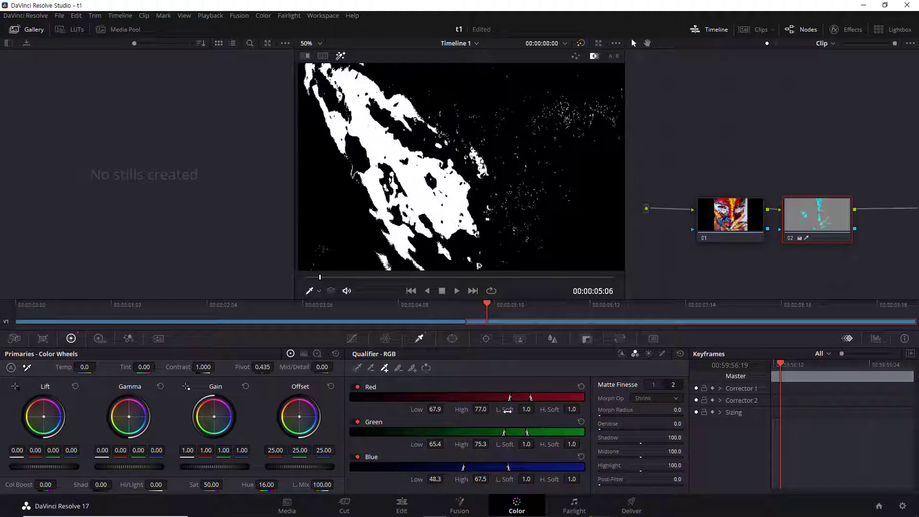
{"action": "left_click_drag", "start_coordinate": [582, 408], "coordinate": [582, 409]}
{"action": "left_click", "coordinate": [577, 56]}
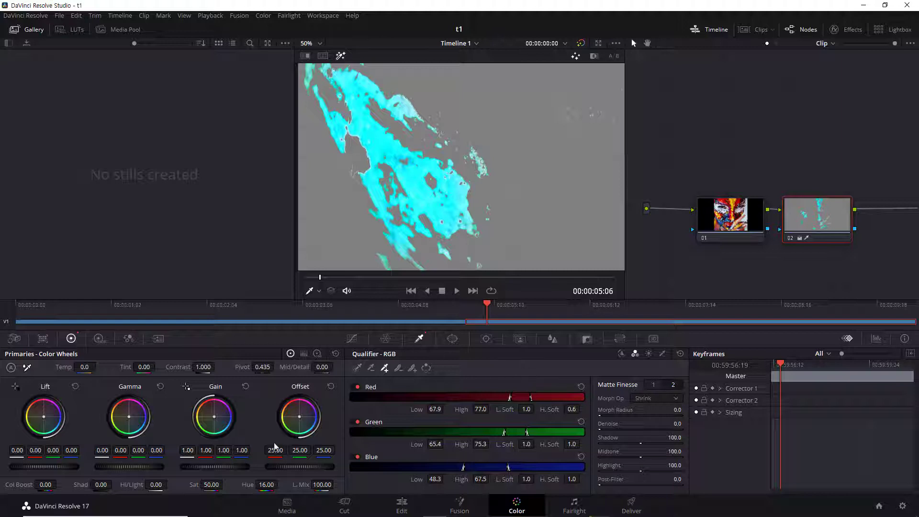
Turn off the highlight and set the selected paint's Hue to 36.20 for a green colour.
{"action": "left_click_drag", "start_coordinate": [250, 484], "coordinate": [280, 484]}
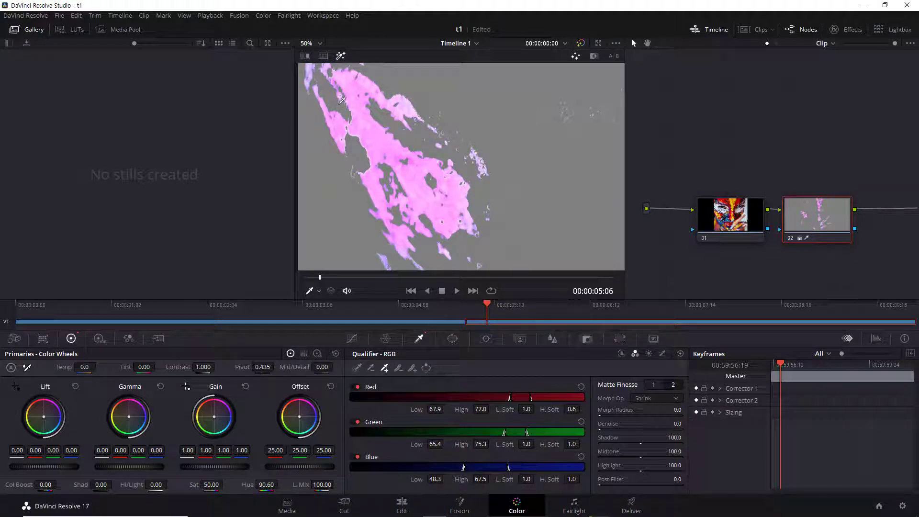
{"action": "left_click", "coordinate": [339, 56]}
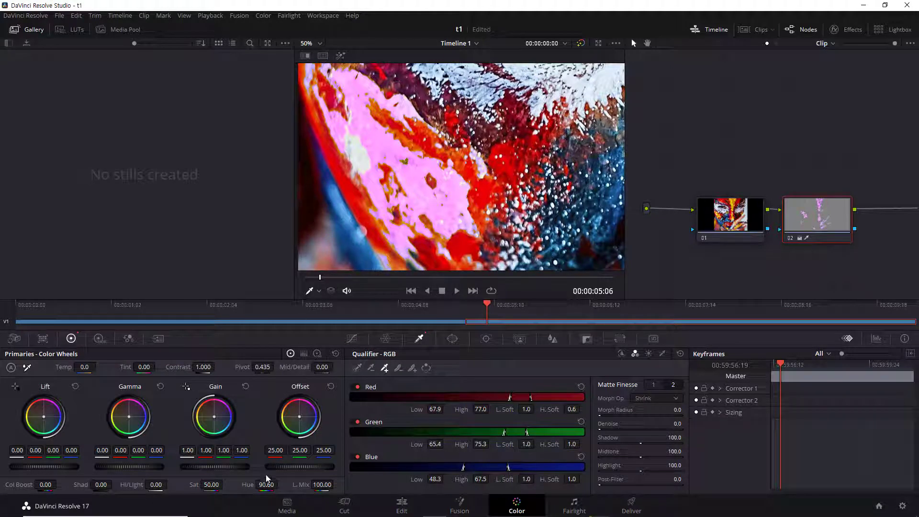
{"action": "left_click_drag", "start_coordinate": [266, 484], "coordinate": [294, 484]}
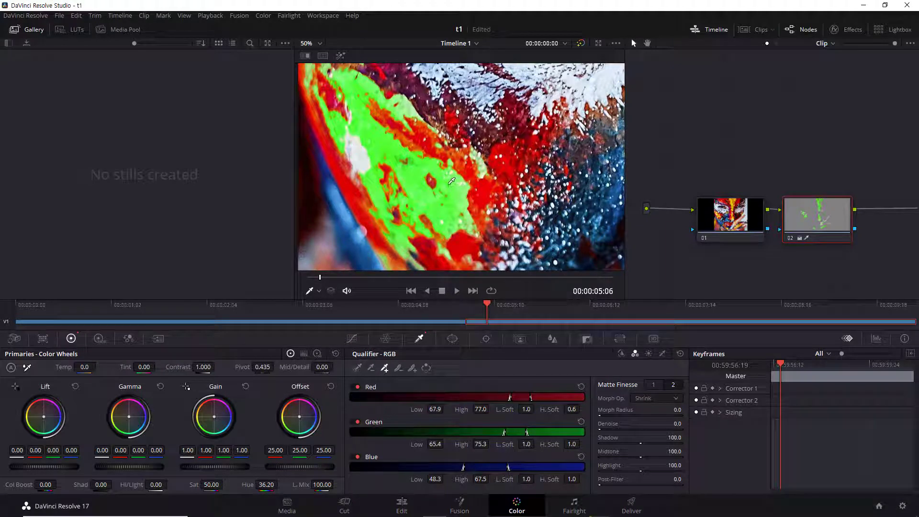
Try a different red High limit for the qualifier on the magnified cheek paint and undo it.
{"action": "scroll", "coordinate": [451, 181], "scroll_direction": "up", "scroll_amount": 4}
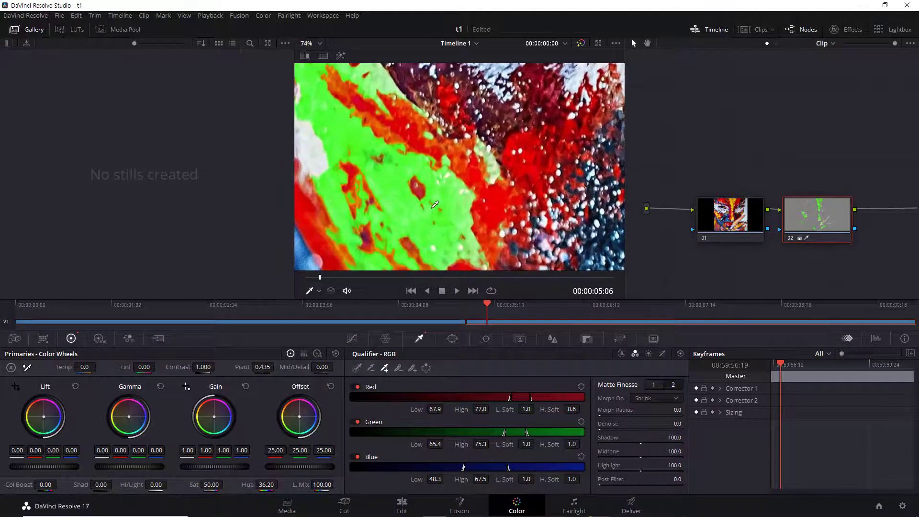
{"action": "scroll", "coordinate": [435, 204], "scroll_direction": "up", "scroll_amount": 5}
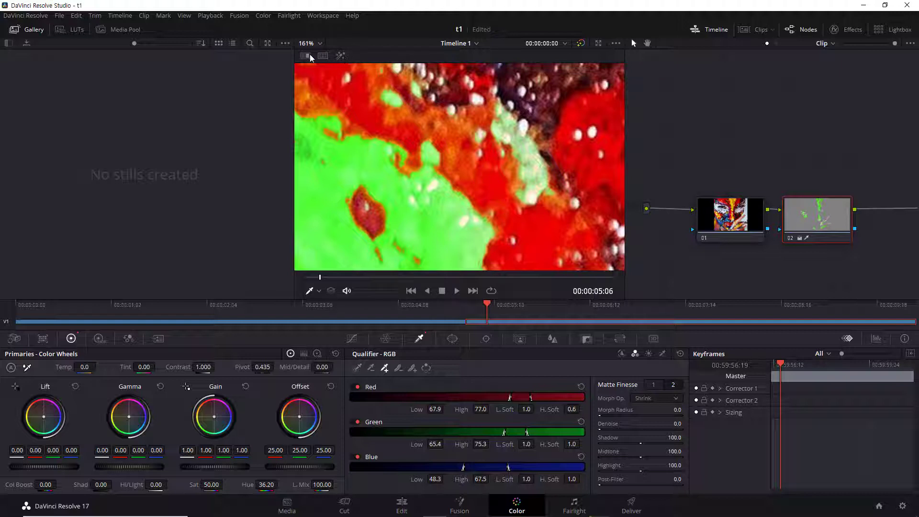
{"action": "scroll", "coordinate": [538, 152], "scroll_direction": "down", "scroll_amount": 1}
{"action": "scroll", "coordinate": [510, 184], "scroll_direction": "down", "scroll_amount": 1}
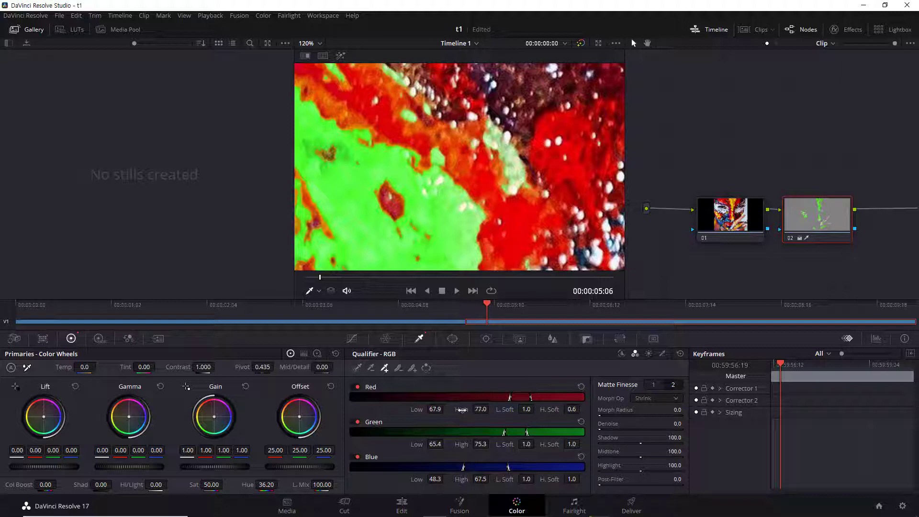
{"action": "left_click_drag", "start_coordinate": [461, 409], "coordinate": [492, 408]}
{"action": "key", "text": "ctrl+z"}
{"action": "mouse_move", "coordinate": [418, 444]}
{"action": "left_mouse_down"}
{"action": "mouse_move", "coordinate": [403, 444]}
{"action": "mouse_move", "coordinate": [418, 444]}
{"action": "left_mouse_up"}
Set Clean Black to 6.8 in Matte Finesse while viewing the black-and-white matte, and turn the highlight off.
{"action": "left_click", "coordinate": [342, 56]}
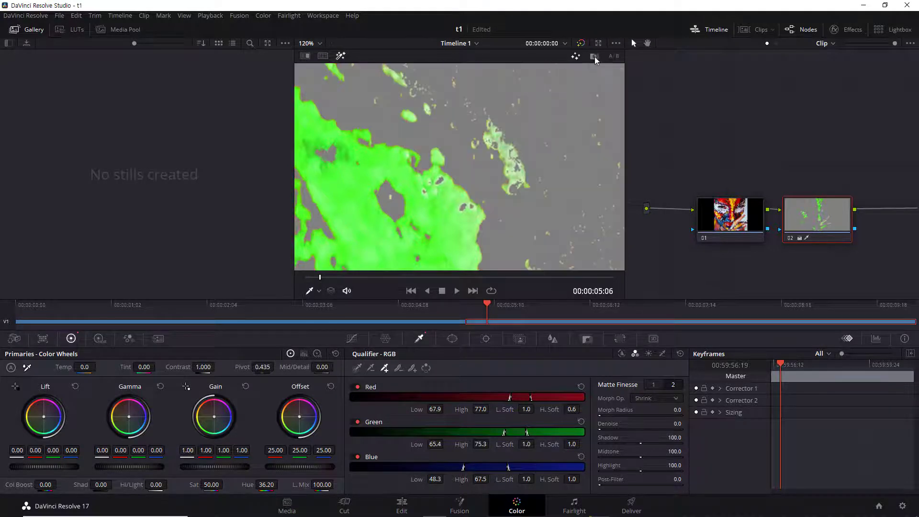
{"action": "left_click", "coordinate": [593, 56]}
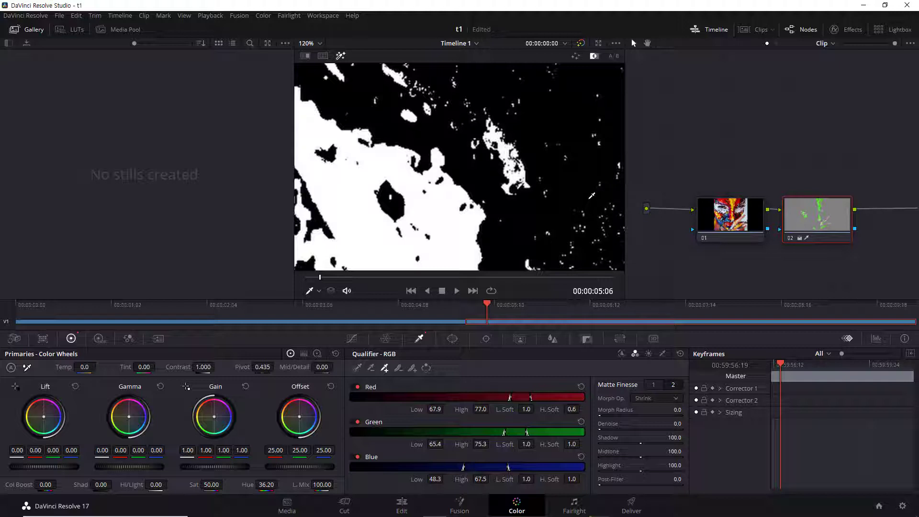
{"action": "left_click", "coordinate": [652, 385]}
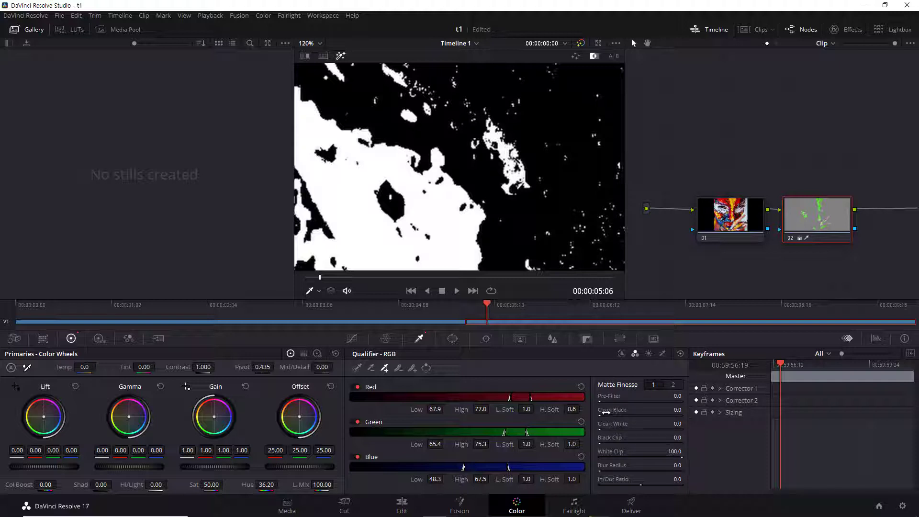
{"action": "left_click_drag", "start_coordinate": [605, 412], "coordinate": [639, 412]}
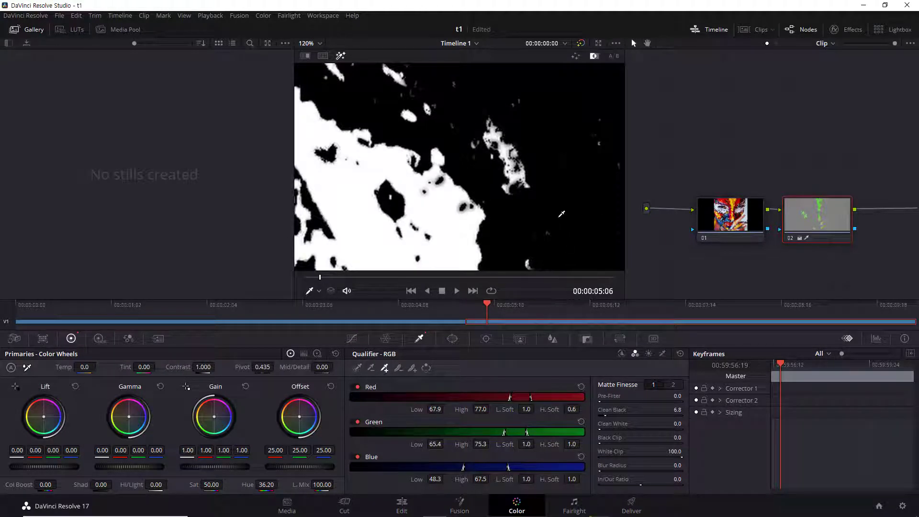
{"action": "left_click", "coordinate": [341, 56]}
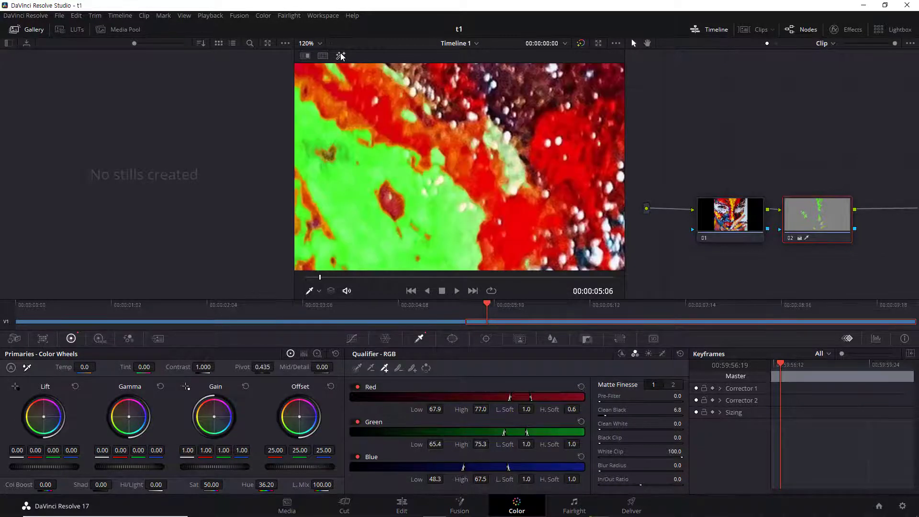
Fit the whole image in the viewer and compare it with node 02 disabled and re-enabled.
{"action": "right_click", "coordinate": [513, 186]}
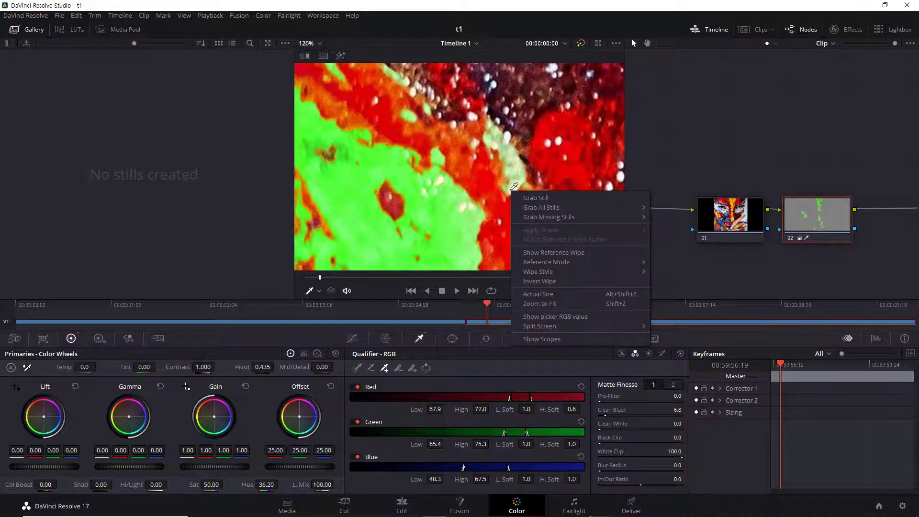
{"action": "left_click", "coordinate": [562, 301]}
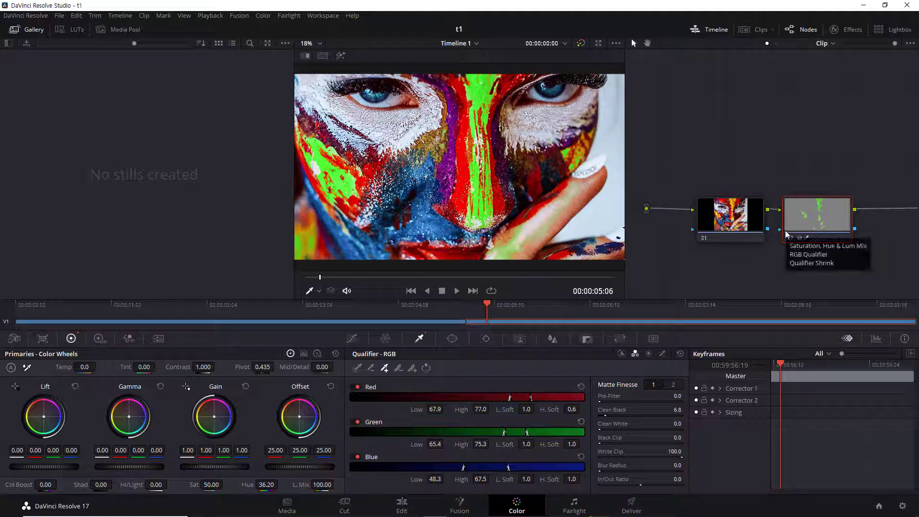
{"action": "key", "text": "ctrl+d"}
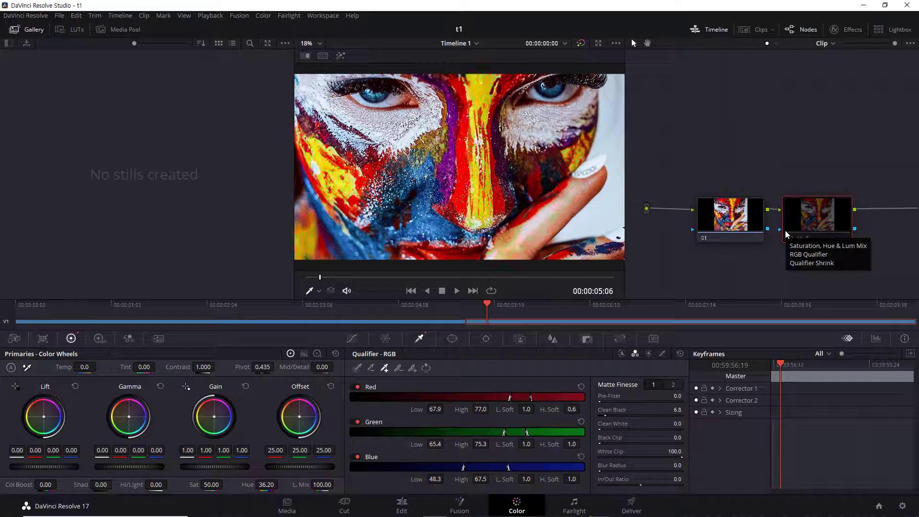
{"action": "key", "text": "ctrl+d"}
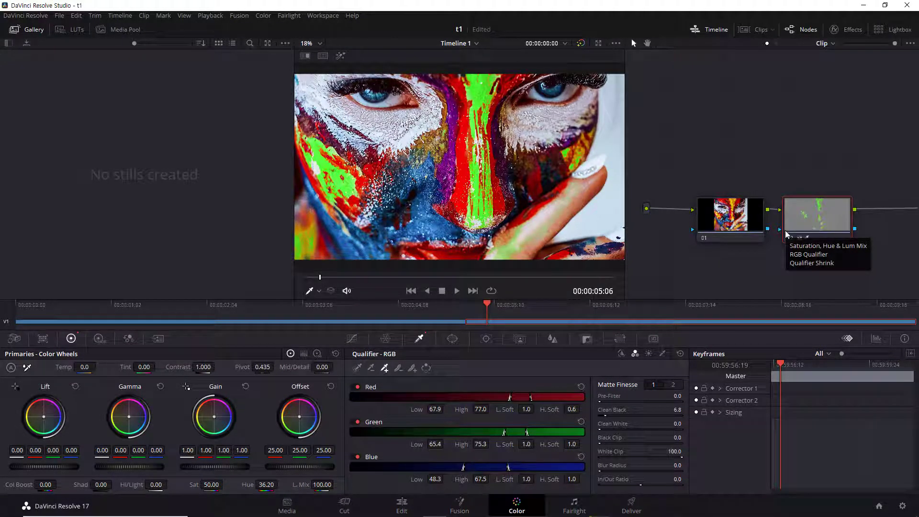